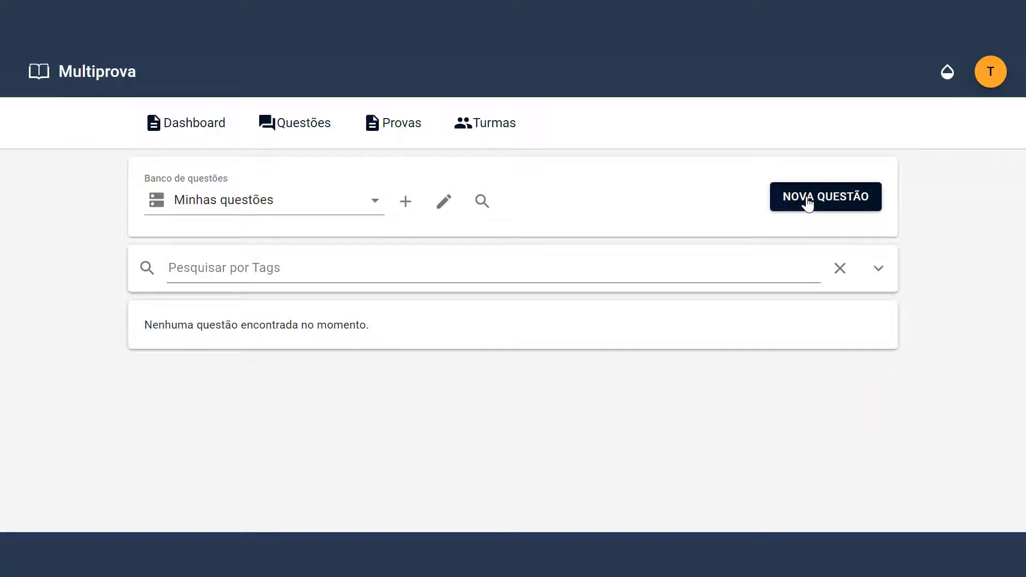
# - Create a new Múltipla Escolha question with the statement "Quantas faces tem um cubo?"
pyautogui.click(807, 203)
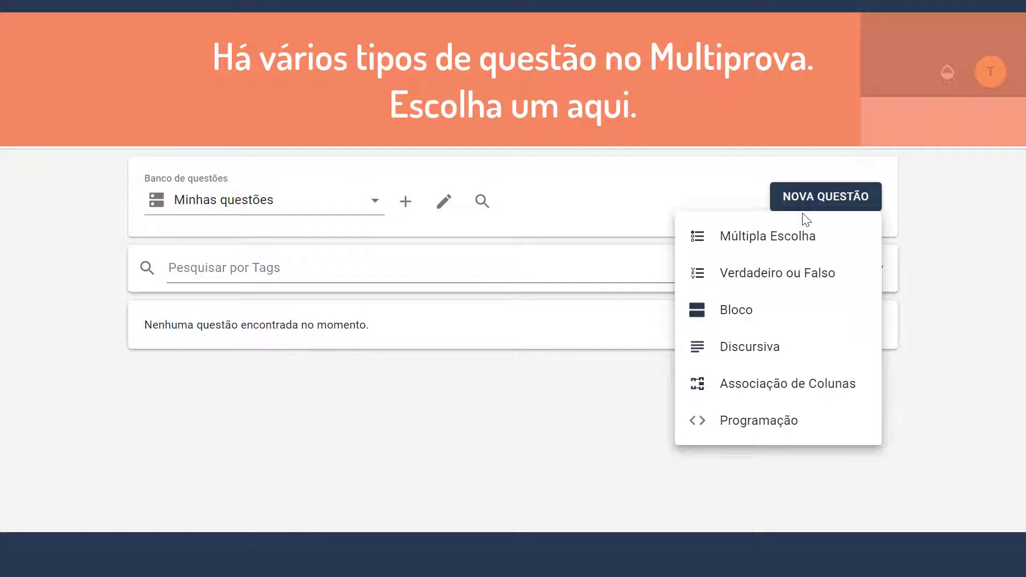
pyautogui.click(797, 238)
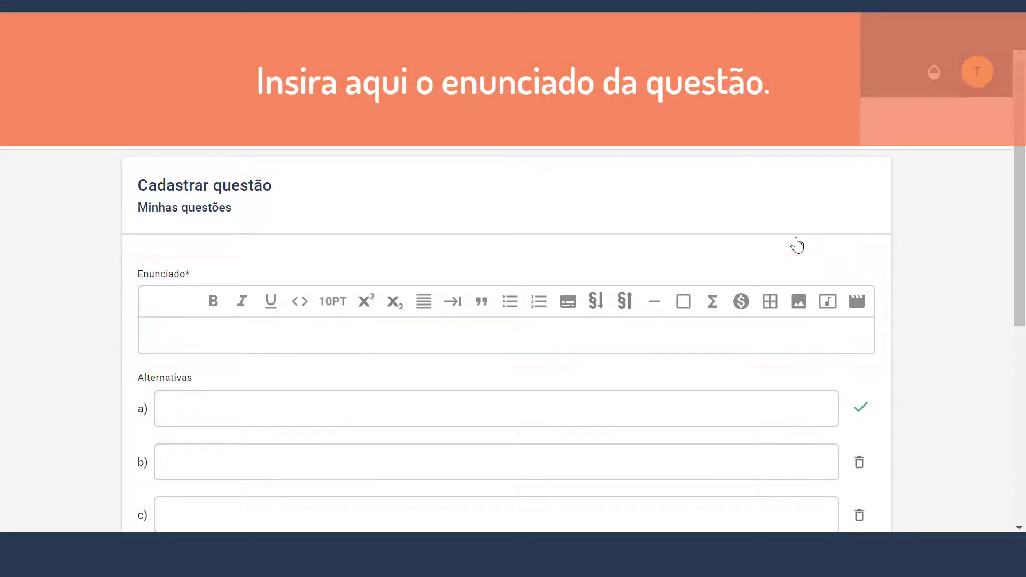
pyautogui.click(676, 331)
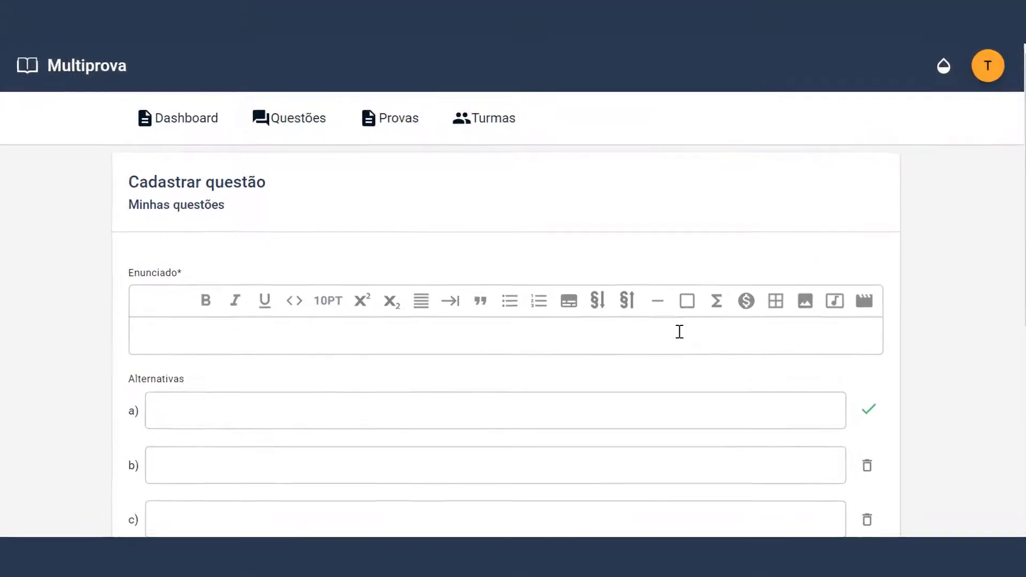
pyautogui.write('Quantas')
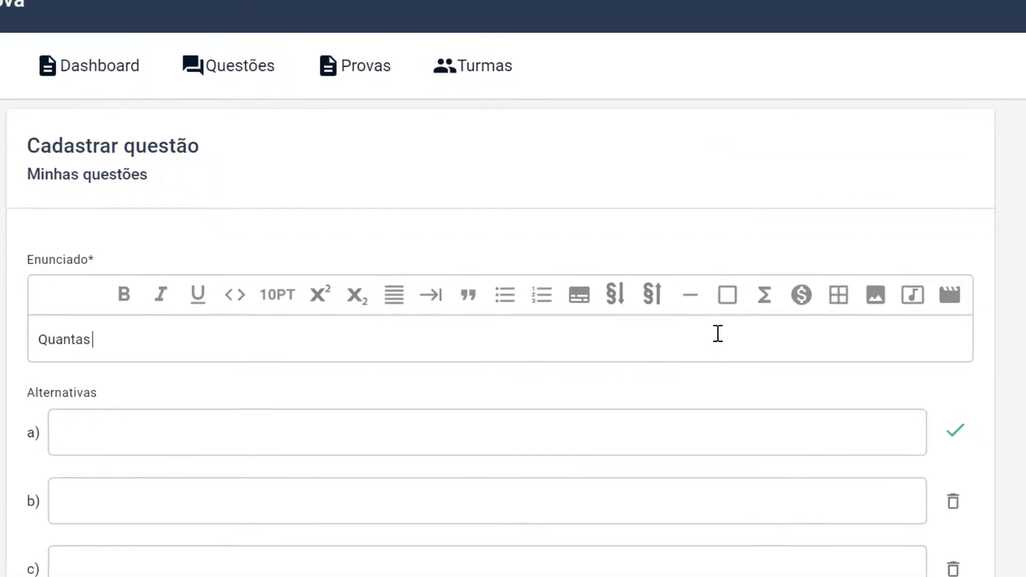
pyautogui.write(' faces tem ')
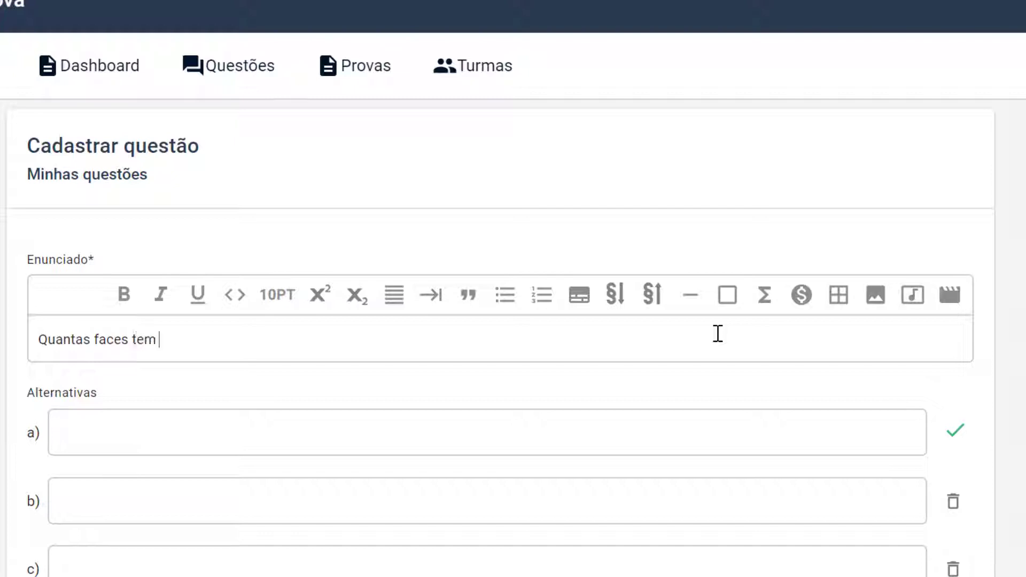
pyautogui.write('um cubo?')
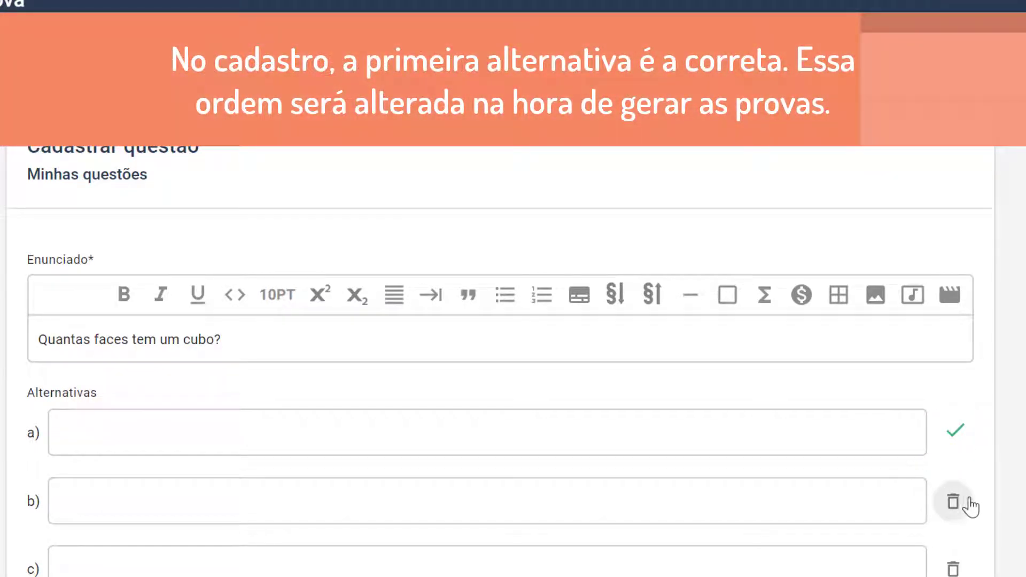
# - Fill in the four alternatives: a) "Seis.", b) "Quatro.", c) "Oito." and d) "Duas."
pyautogui.scroll(-2, 898, 545)
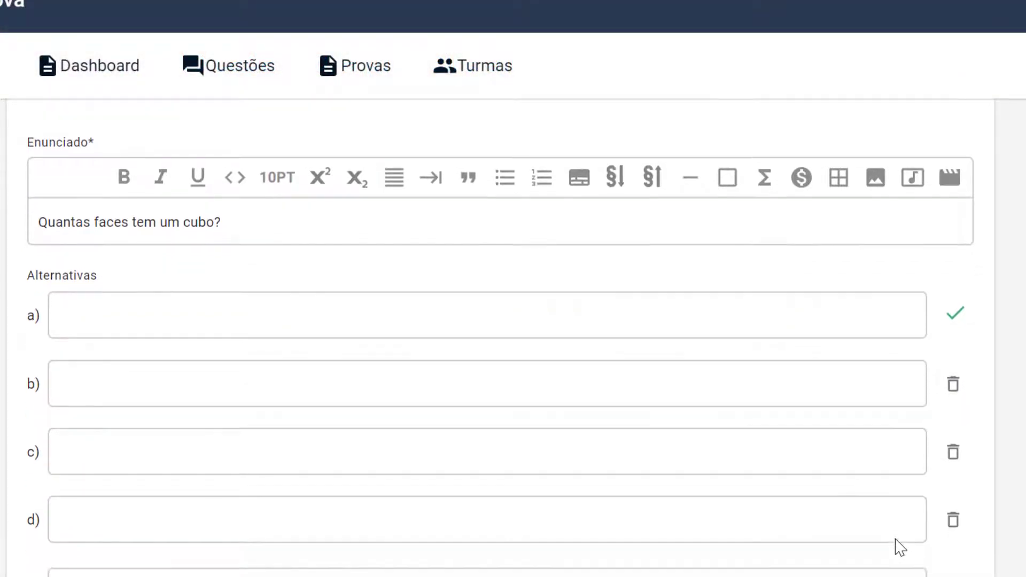
pyautogui.scroll(-1, 899, 547)
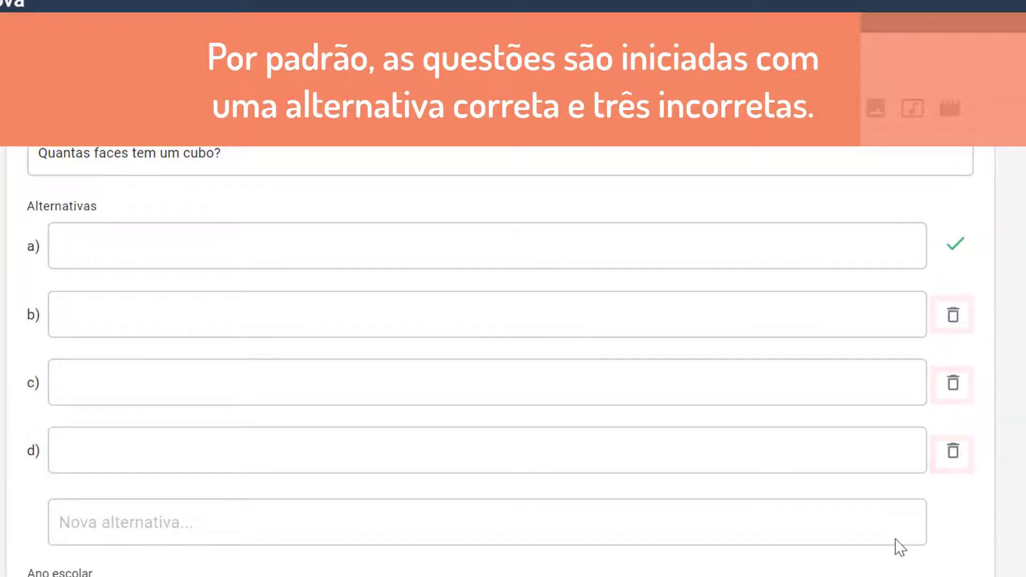
pyautogui.scroll(-1, 900, 546)
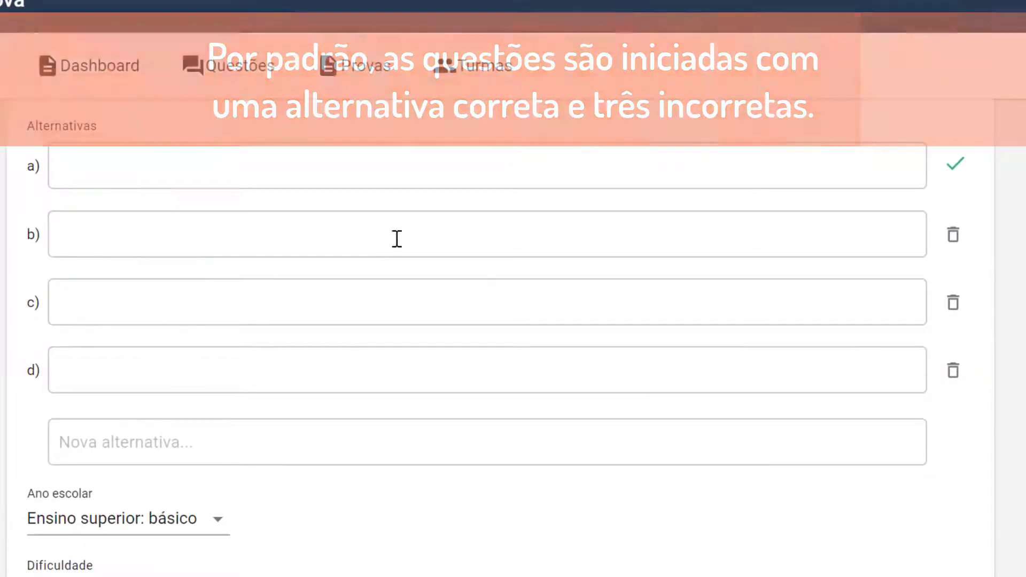
pyautogui.click(293, 169)
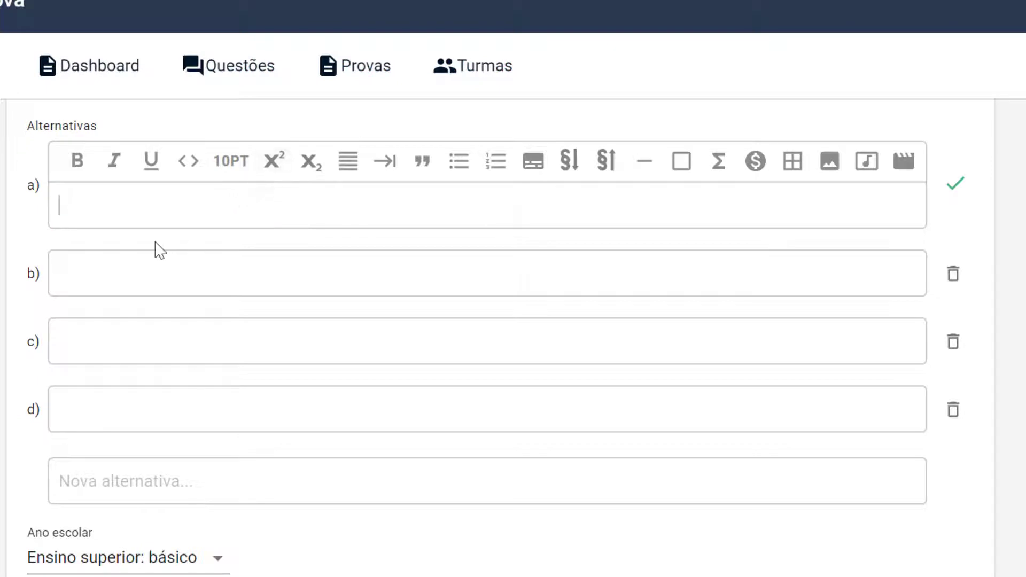
pyautogui.write('Seis.')
pyautogui.click(90, 277)
pyautogui.write('Quatro.')
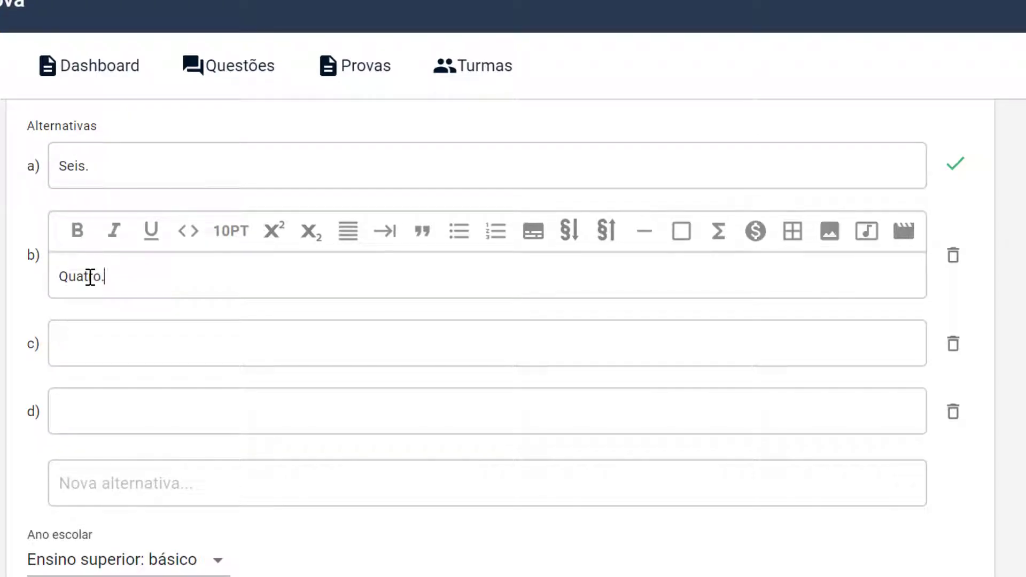
pyautogui.click(86, 347)
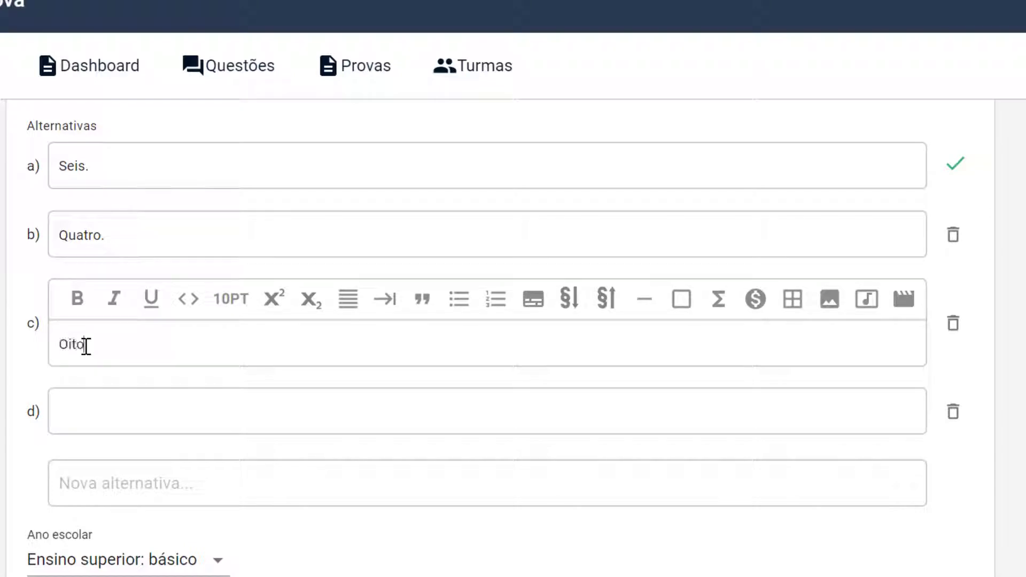
pyautogui.write('Oito.')
pyautogui.click(90, 413)
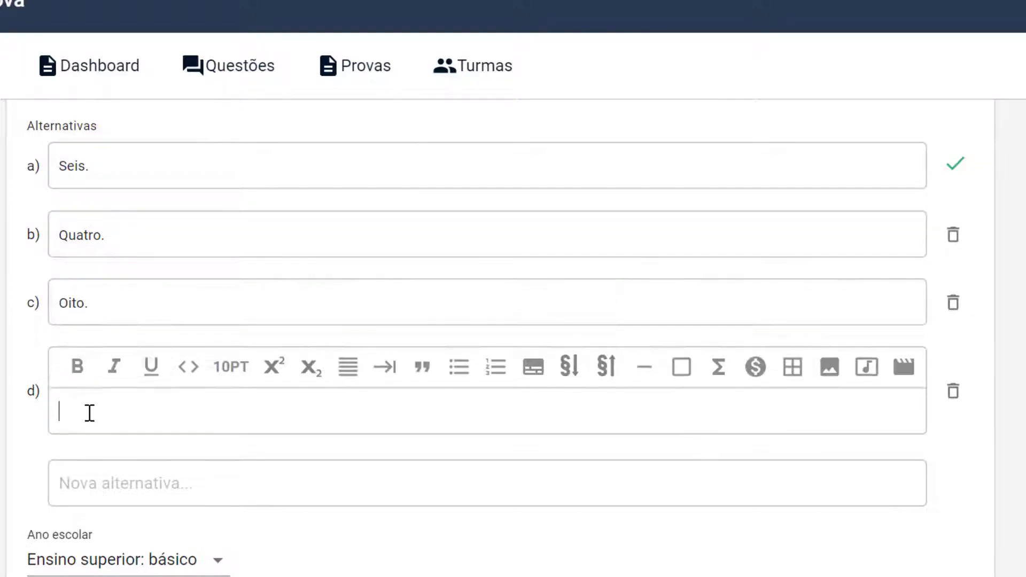
pyautogui.write('Duas.')
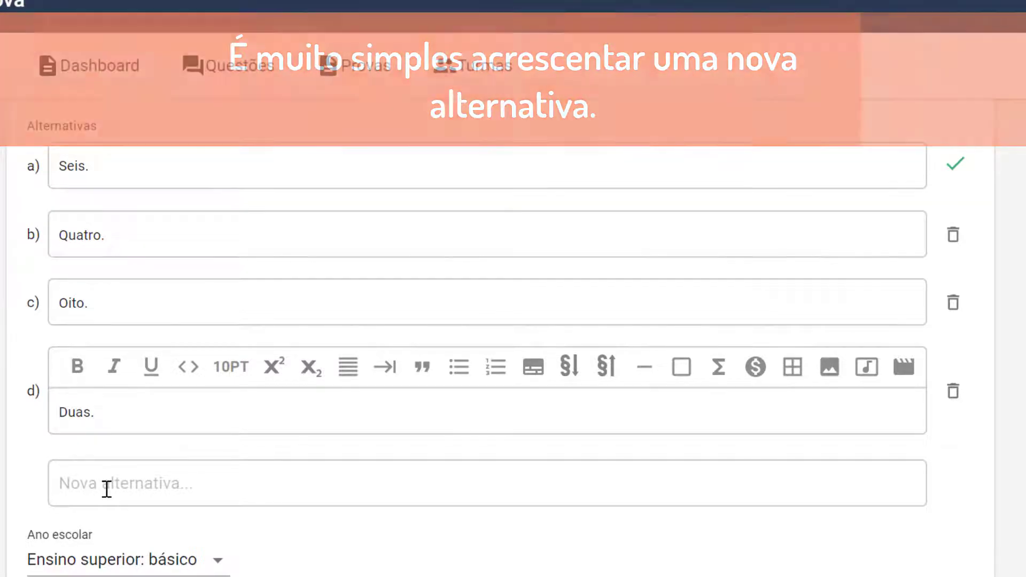
# - Add a fifth alternative reading "Quatro." and delete alternative d, "Duas."
pyautogui.click(106, 489)
pyautogui.write('Quatro.')
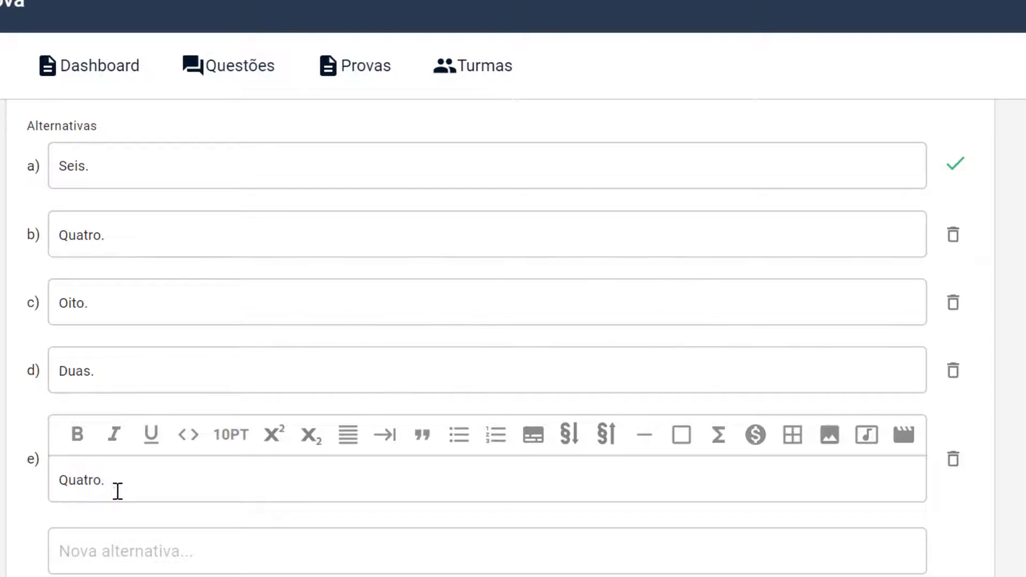
pyautogui.click(950, 524)
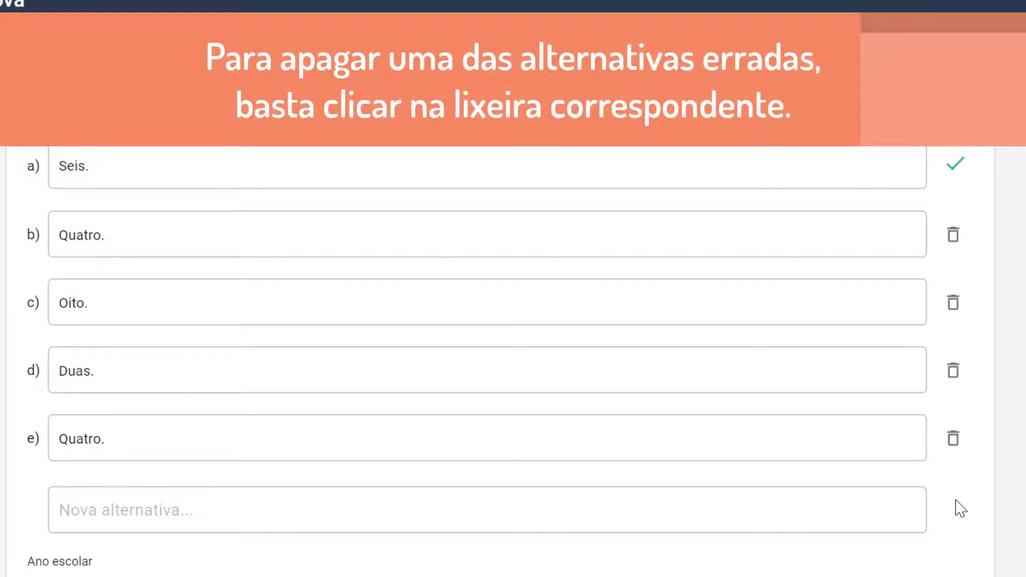
pyautogui.click(952, 372)
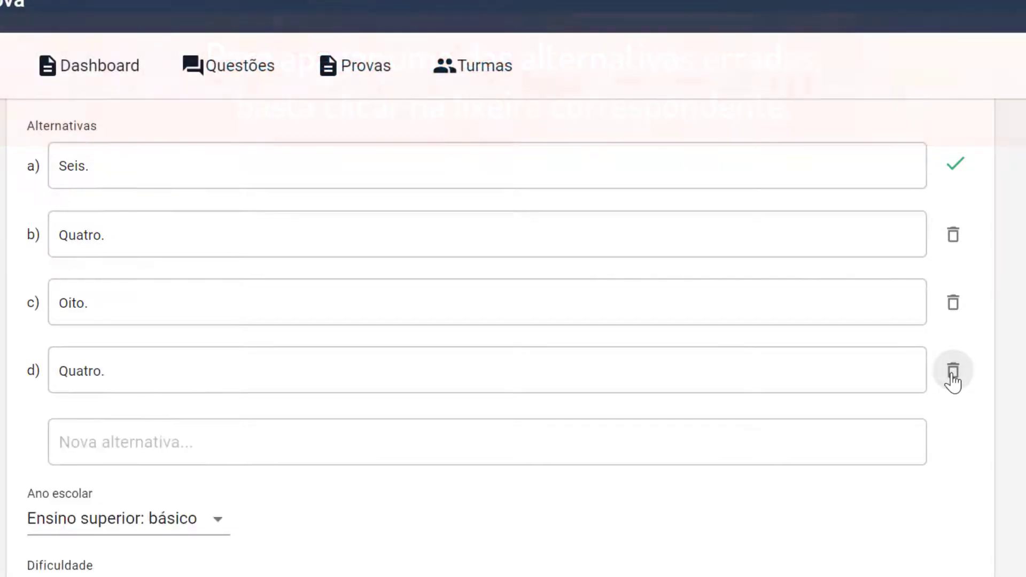
# - Classify the question as school year Ensino fundamental II with difficulty Fácil
pyautogui.scroll(-3, 399, 380)
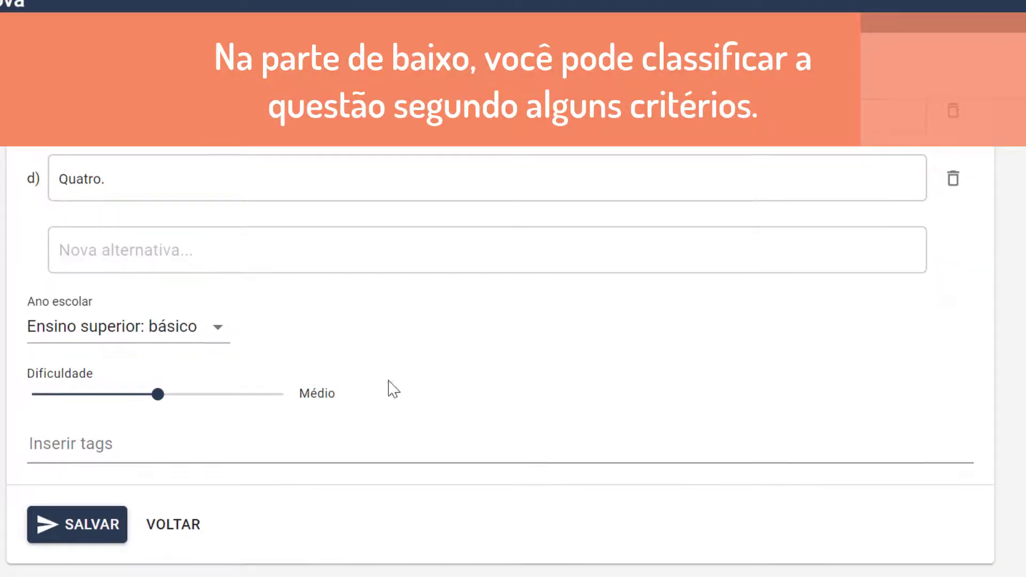
pyautogui.click(217, 337)
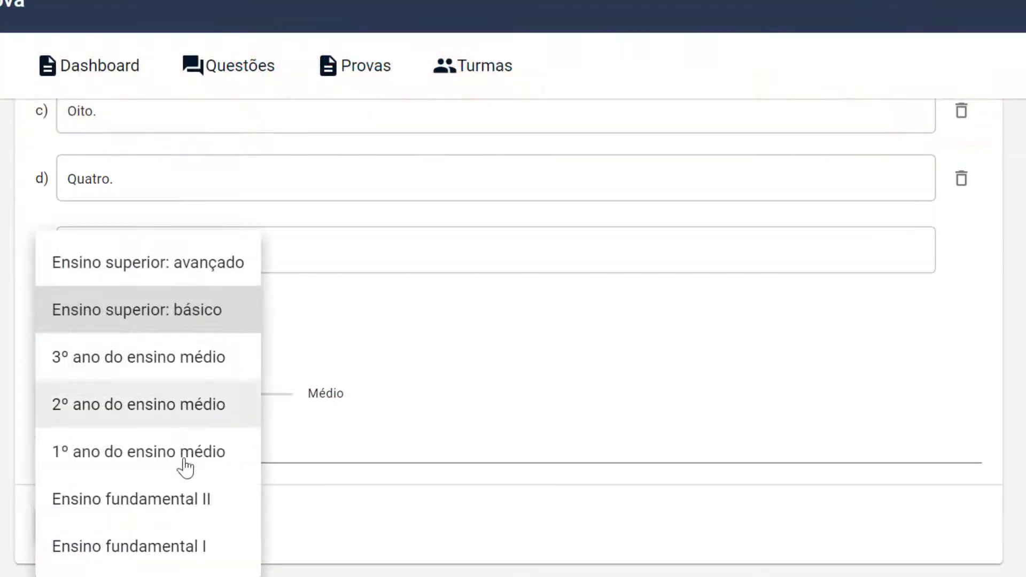
pyautogui.click(185, 498)
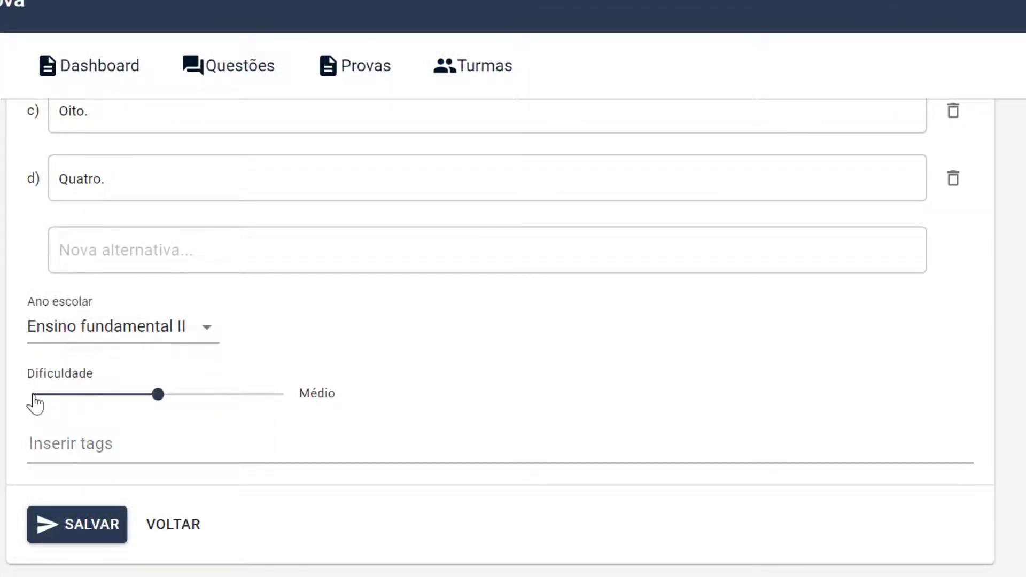
pyautogui.click(33, 395)
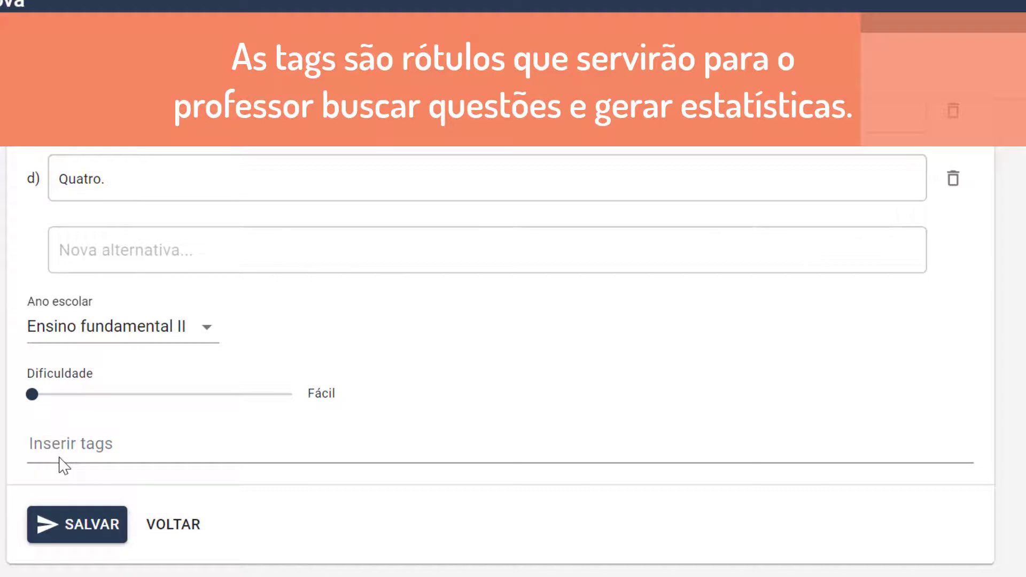
# - Add the tag Matemática to the question, and save it before going back to the question list
pyautogui.click(61, 452)
pyautogui.write('Ma')
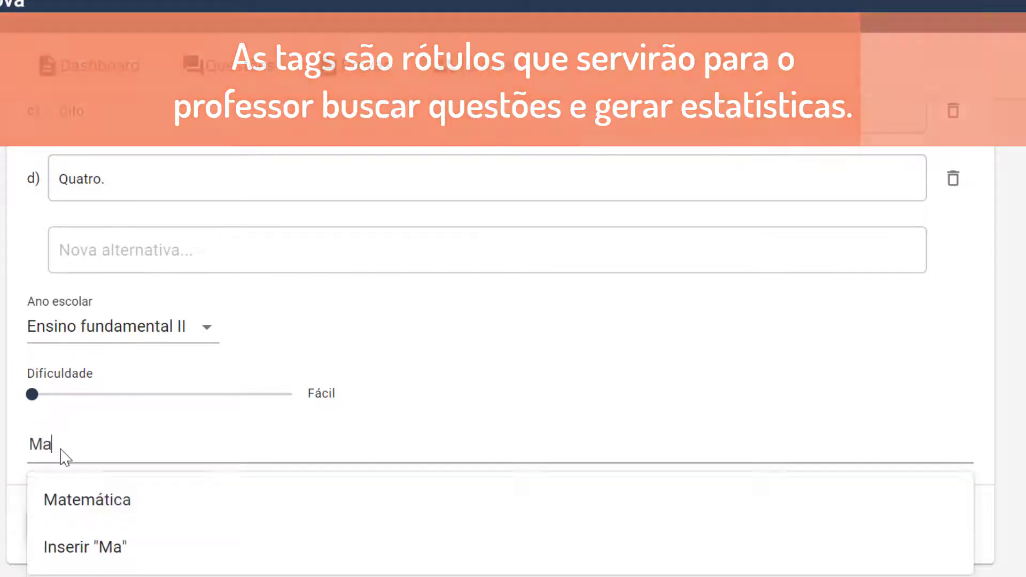
pyautogui.write('temática')
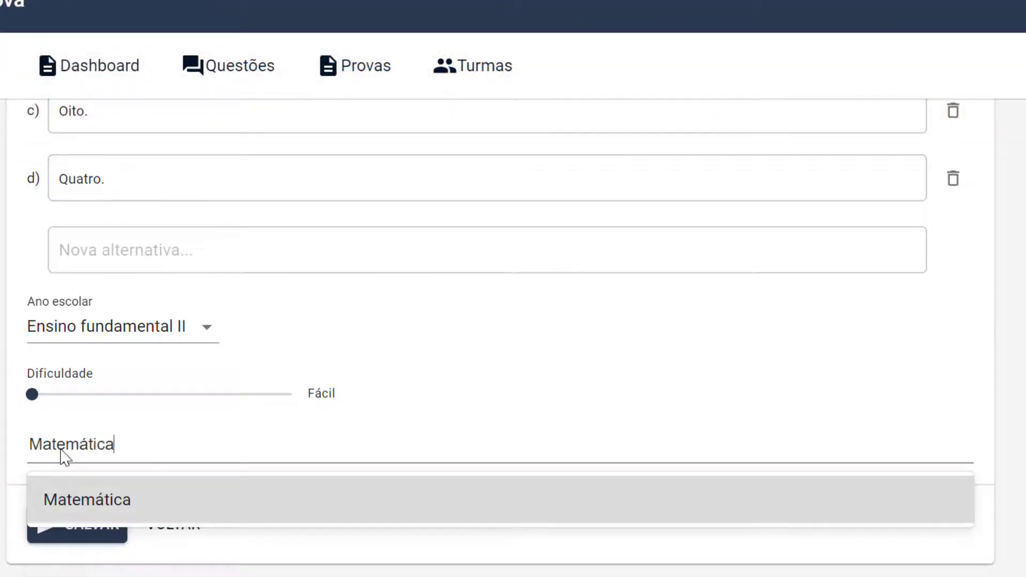
pyautogui.press('Return')
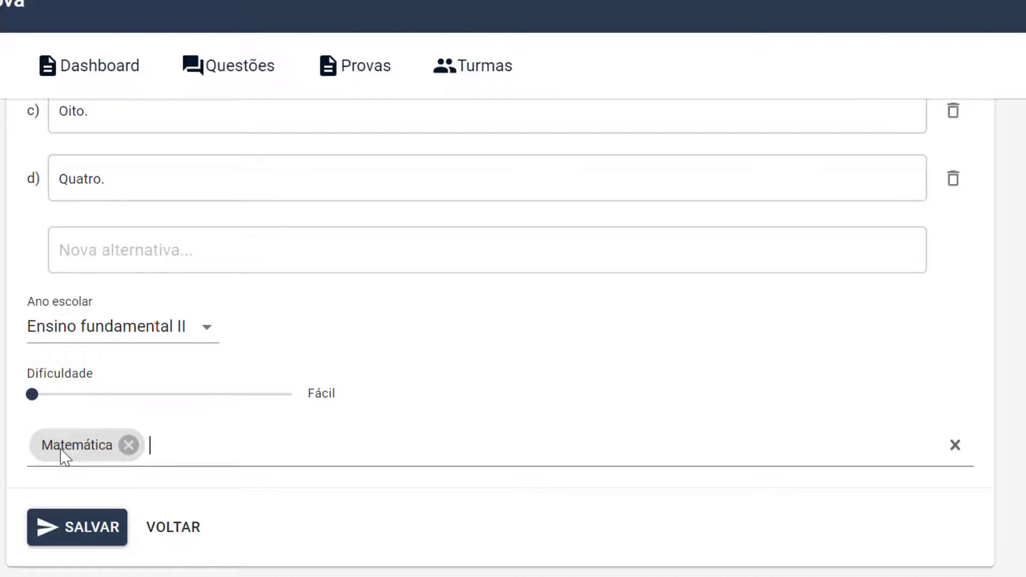
pyautogui.click(94, 533)
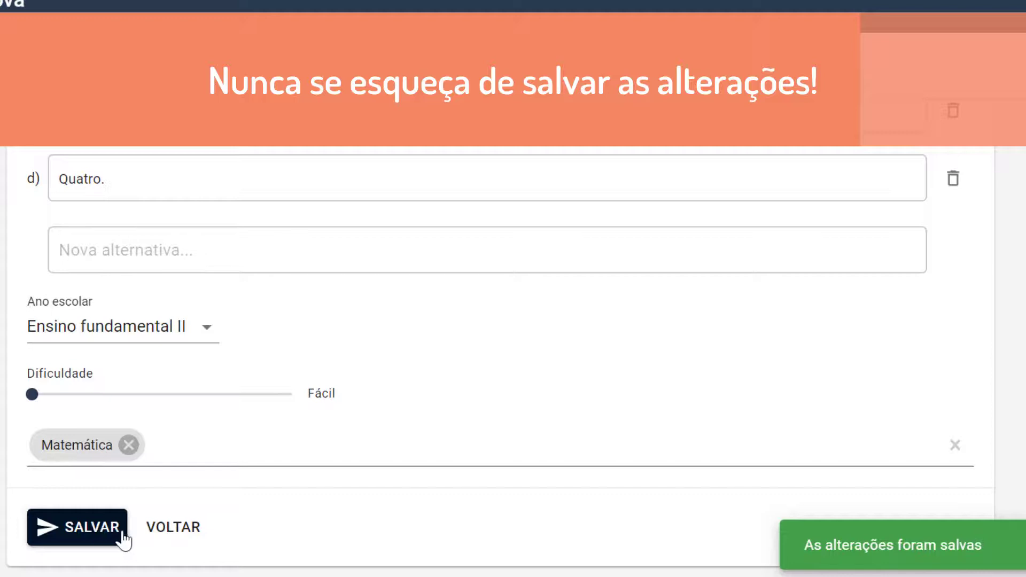
pyautogui.click(168, 536)
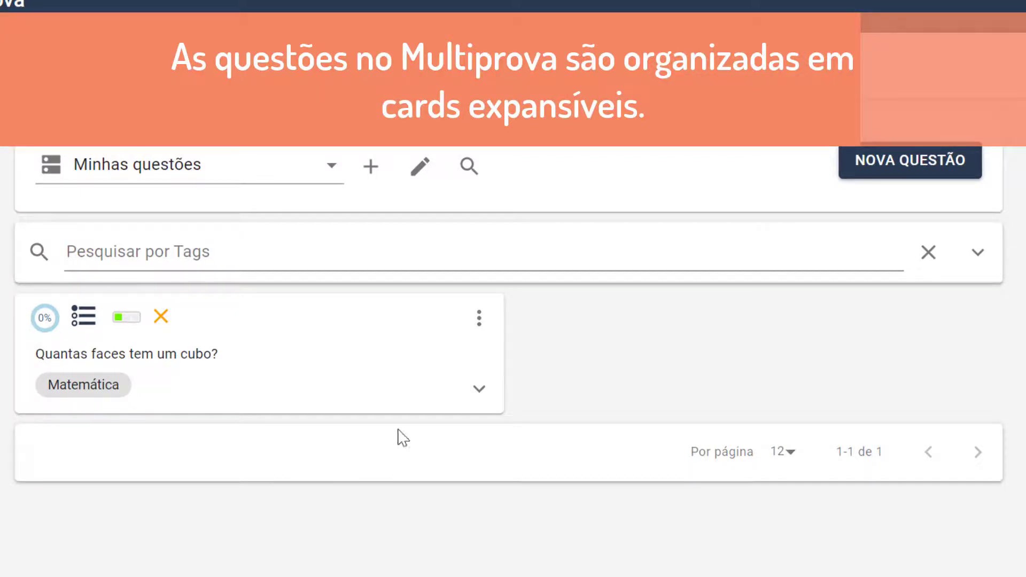
# - Expand the cube question's card and examine its alternatives, answer statistics, question type, difficulty and status indicators
pyautogui.click(480, 390)
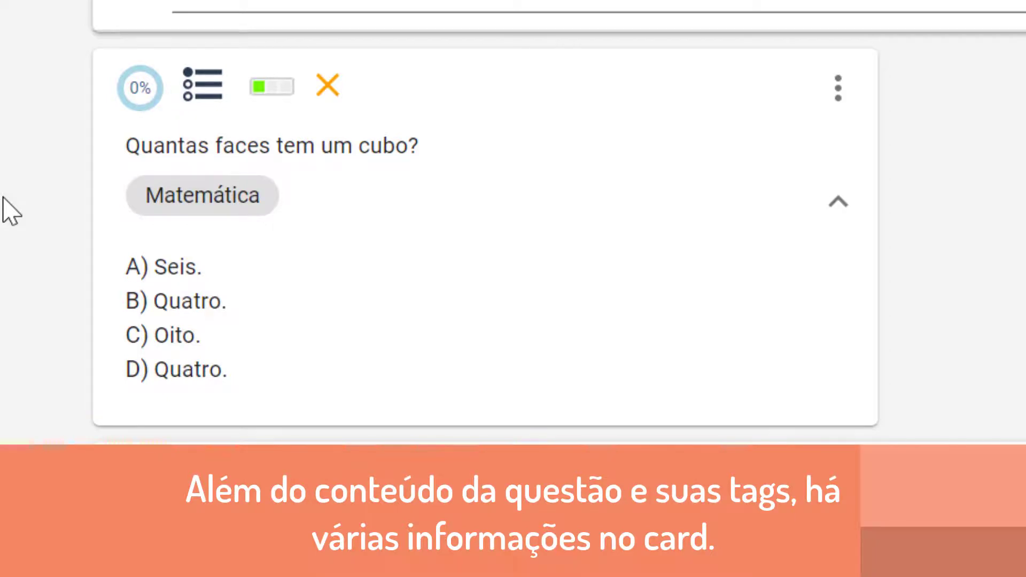
pyautogui.moveTo(121, 95)
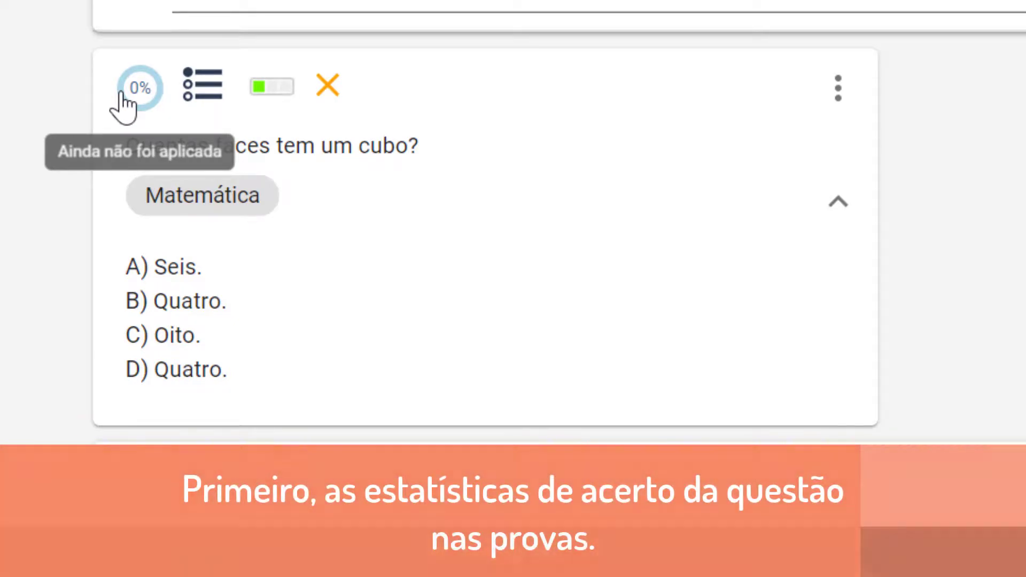
pyautogui.moveTo(200, 101)
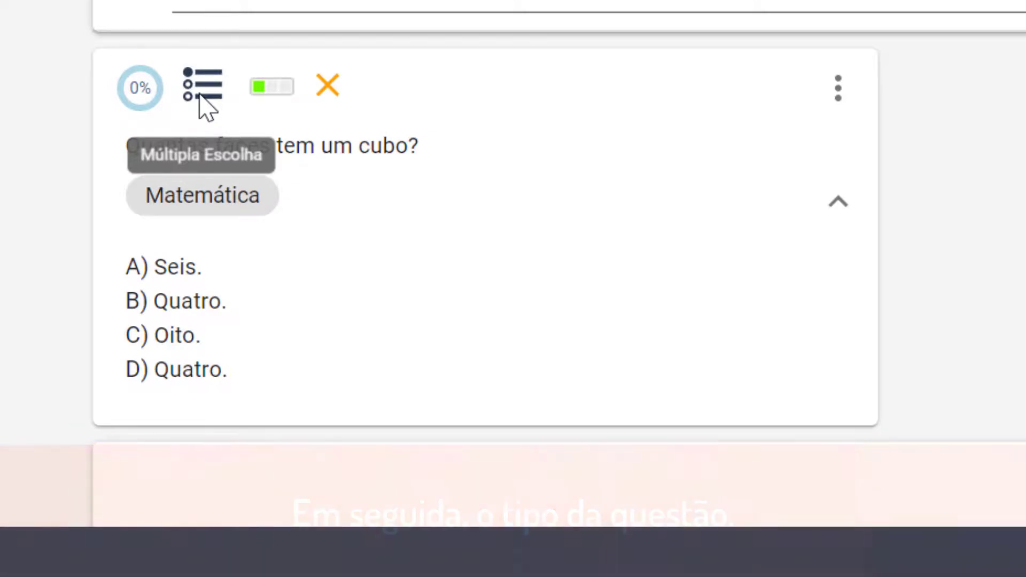
pyautogui.moveTo(275, 88)
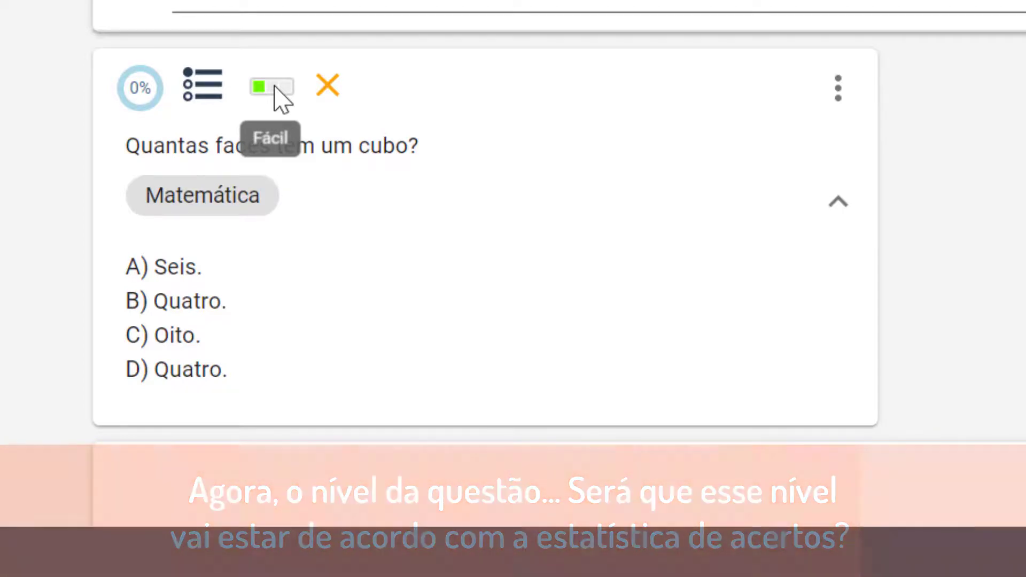
pyautogui.moveTo(335, 103)
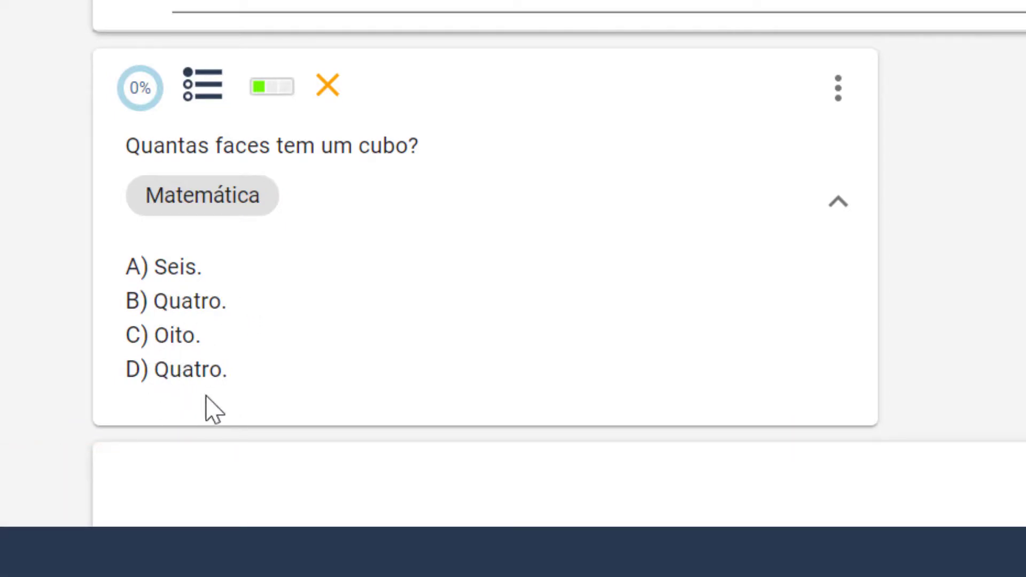
# - Open the cube question for editing and replace the text of alternative d with "Dez."
pyautogui.click(832, 91)
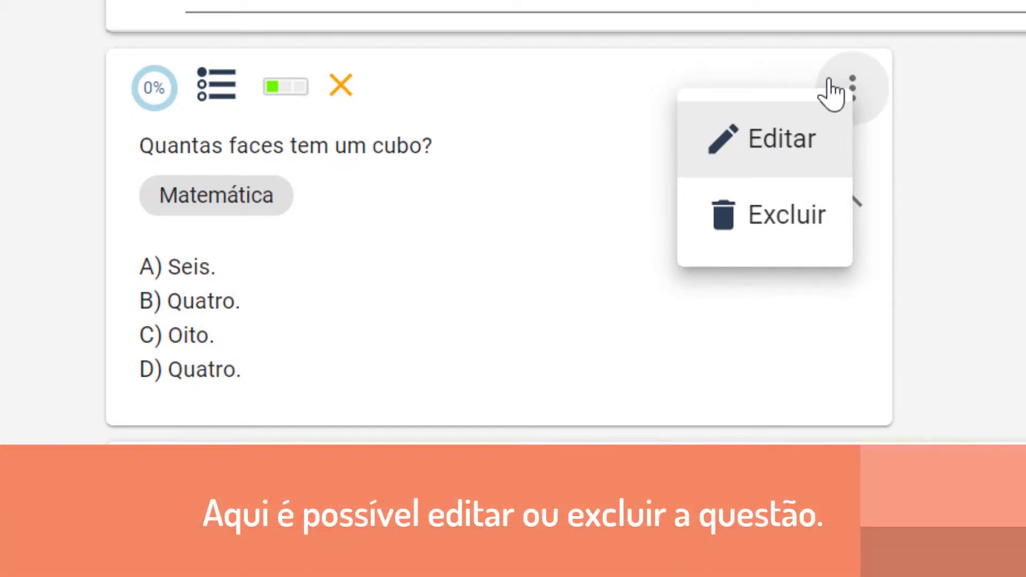
pyautogui.click(783, 140)
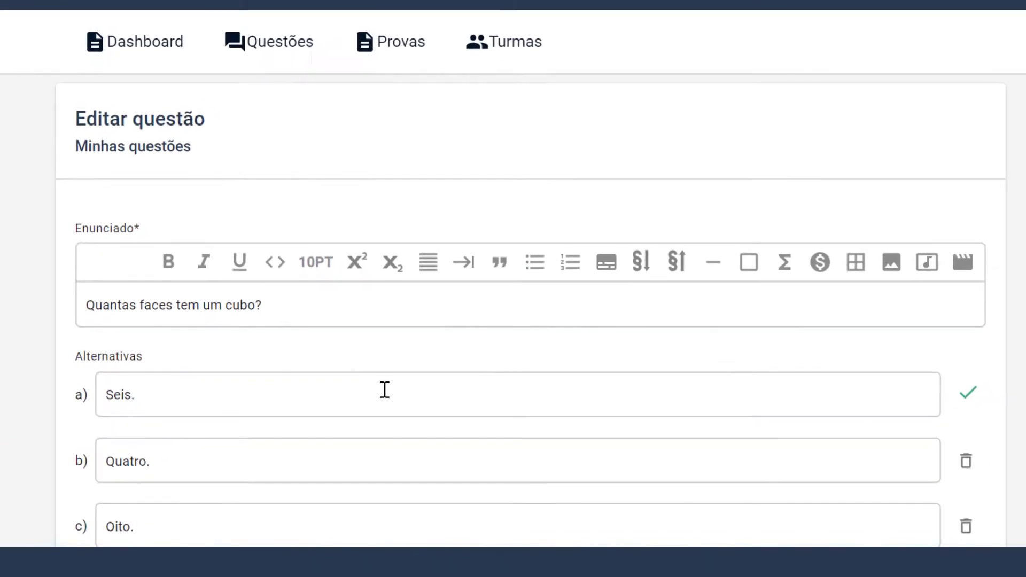
pyautogui.scroll(-3, 319, 457)
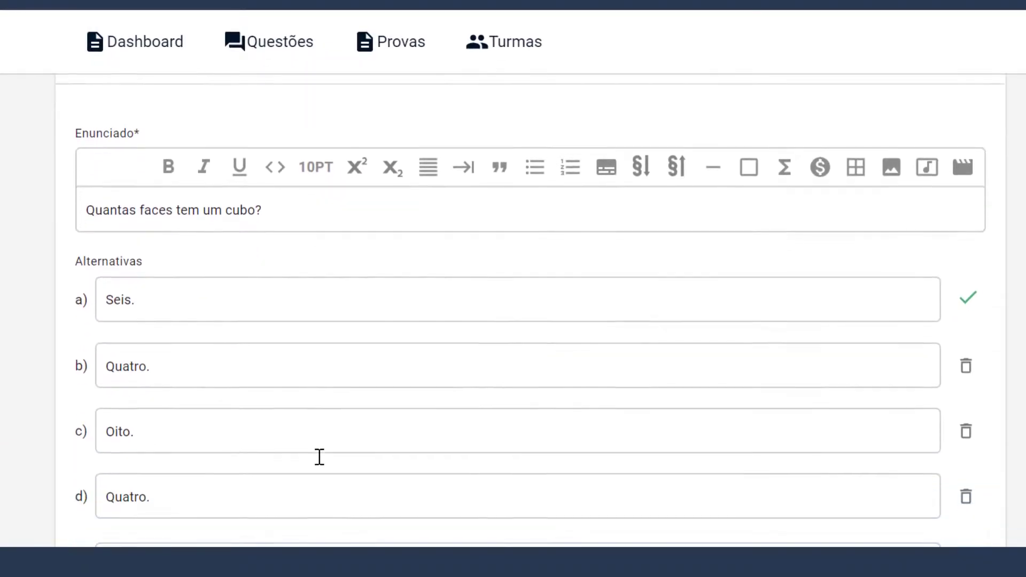
pyautogui.click(247, 420)
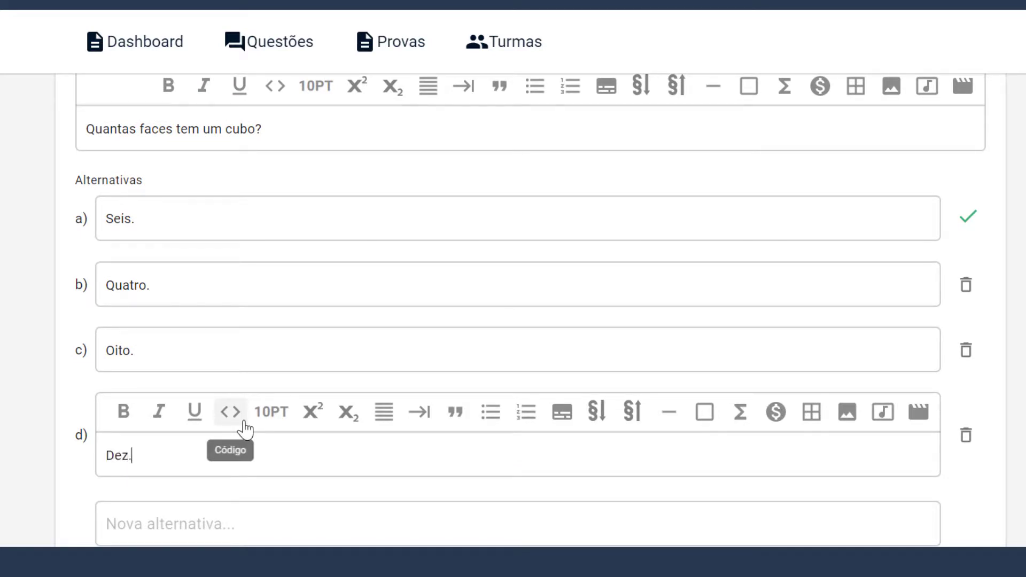
pyautogui.click(87, 474)
# - Save the edited question and go back to the question list
pyautogui.scroll(-2, 86, 474)
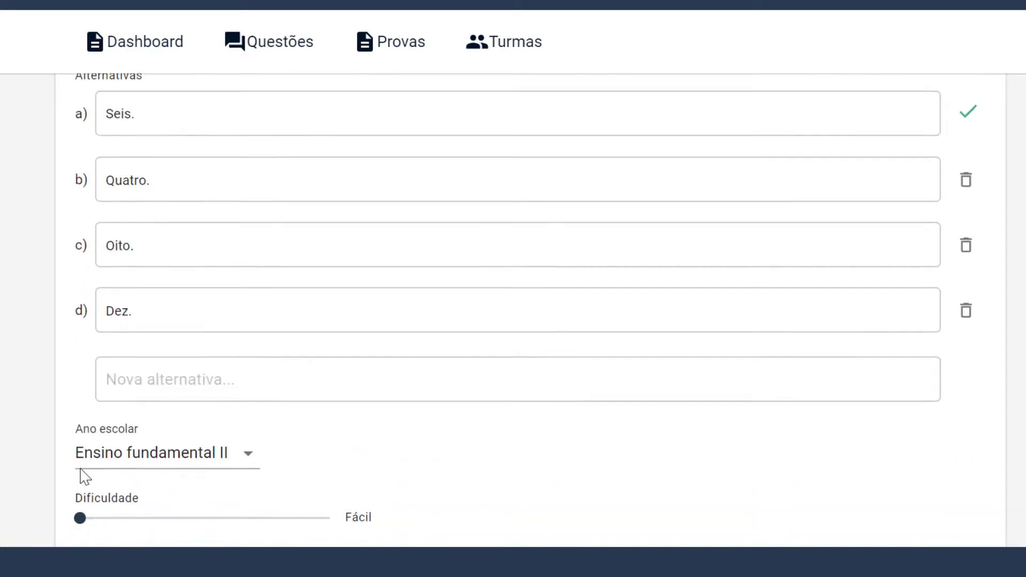
pyautogui.scroll(-1, 84, 476)
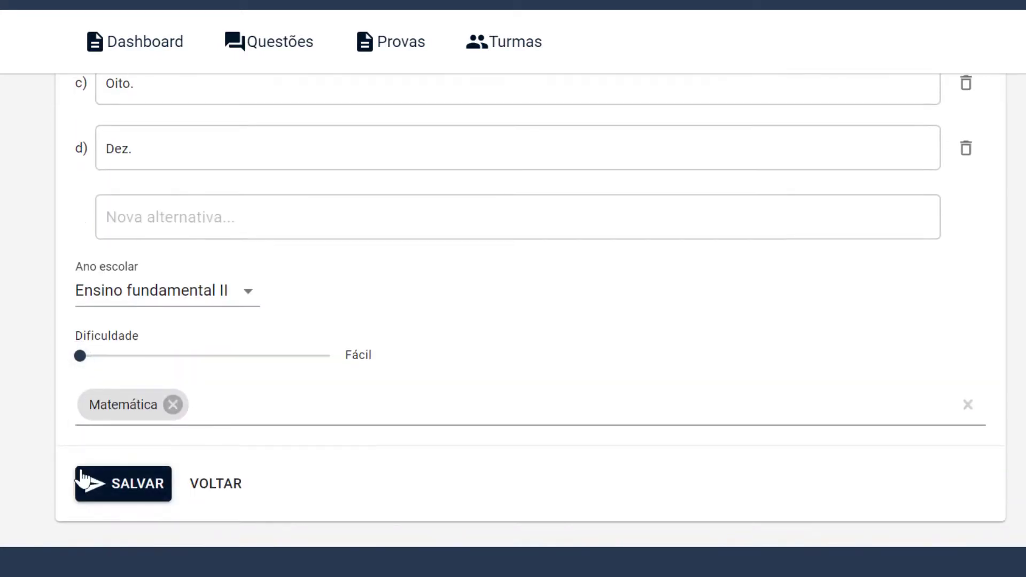
pyautogui.click(126, 489)
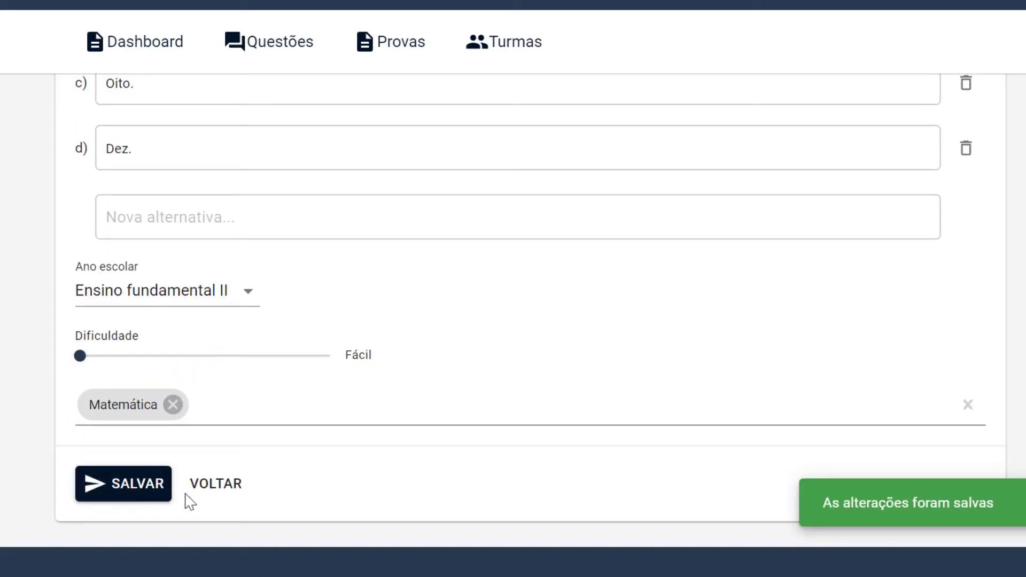
pyautogui.click(227, 492)
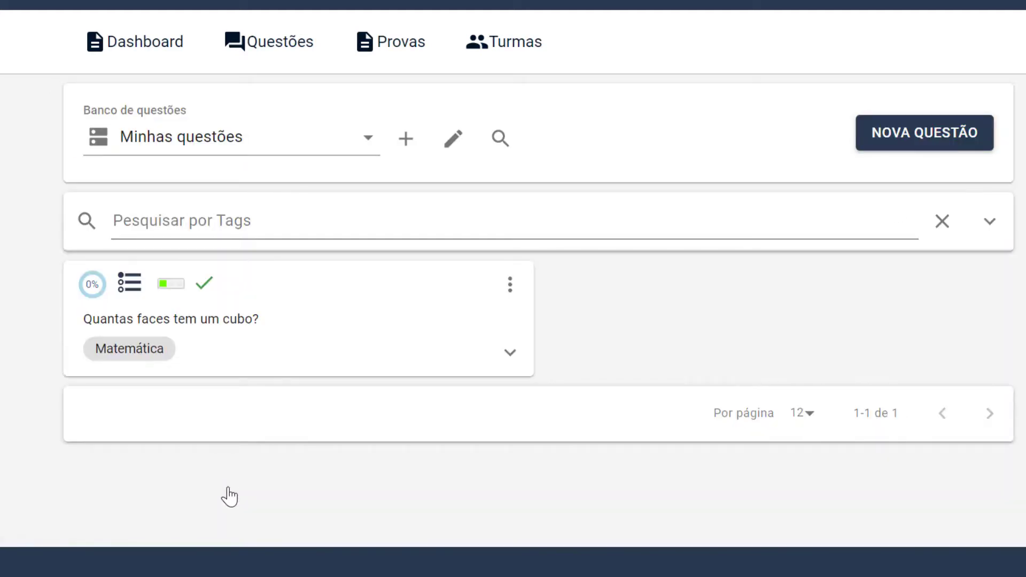